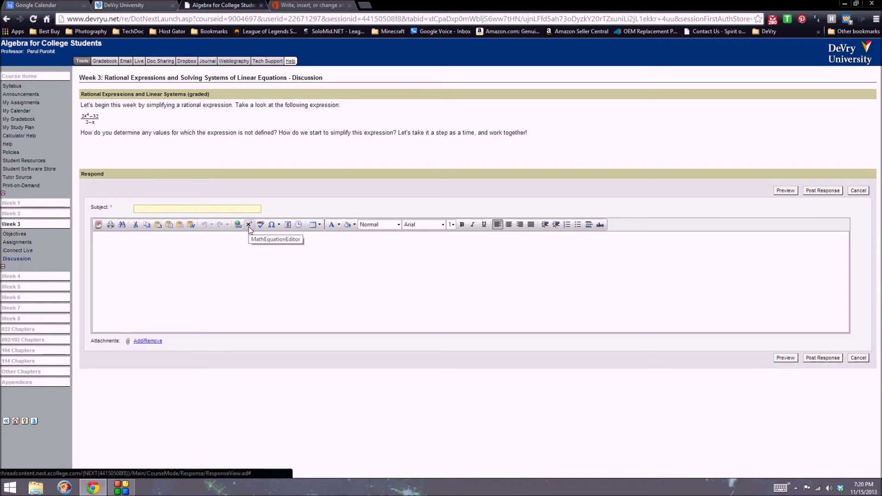
Open the math equation editor for the response, accept the risk, suppress future prompts for this publisher and run the application
click(249, 227)
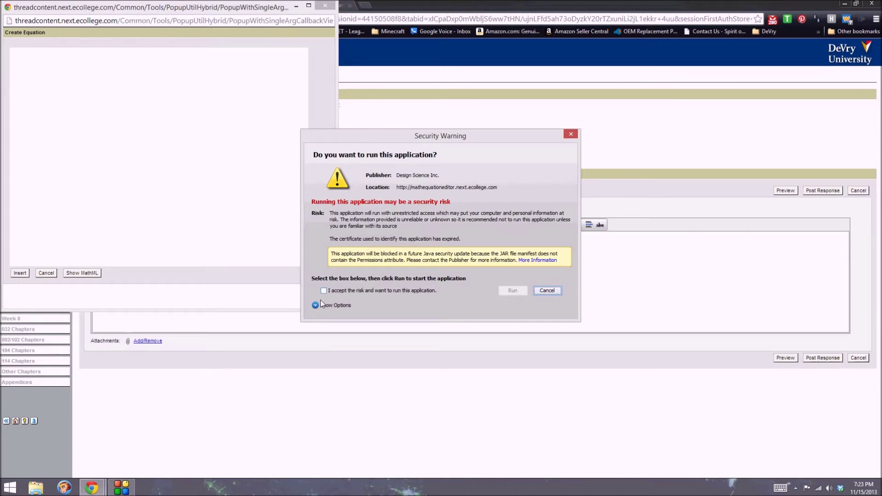
click(332, 291)
click(315, 306)
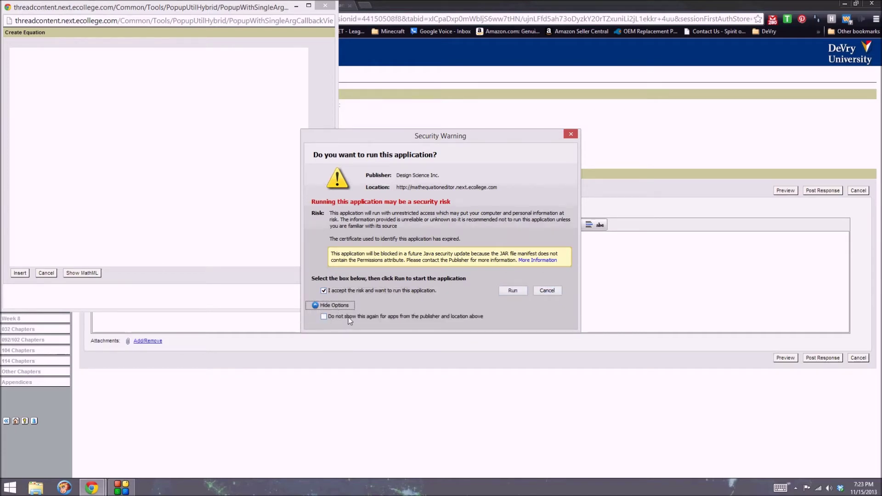
click(323, 316)
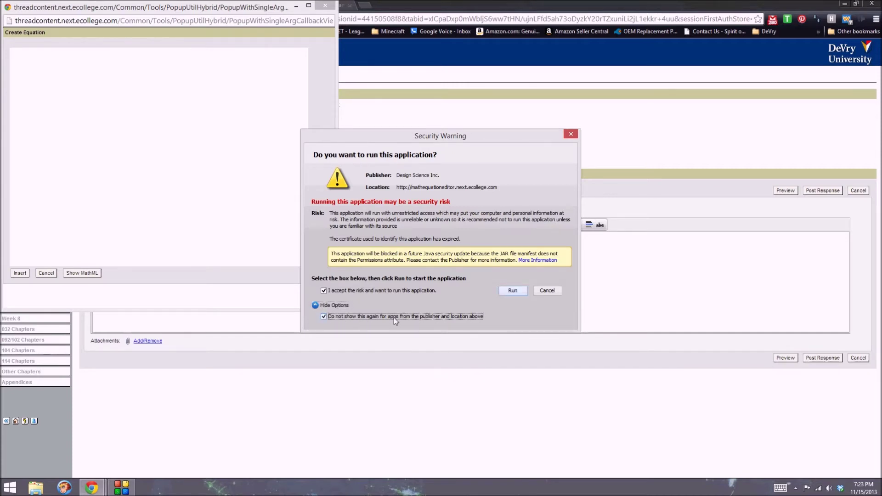
click(510, 291)
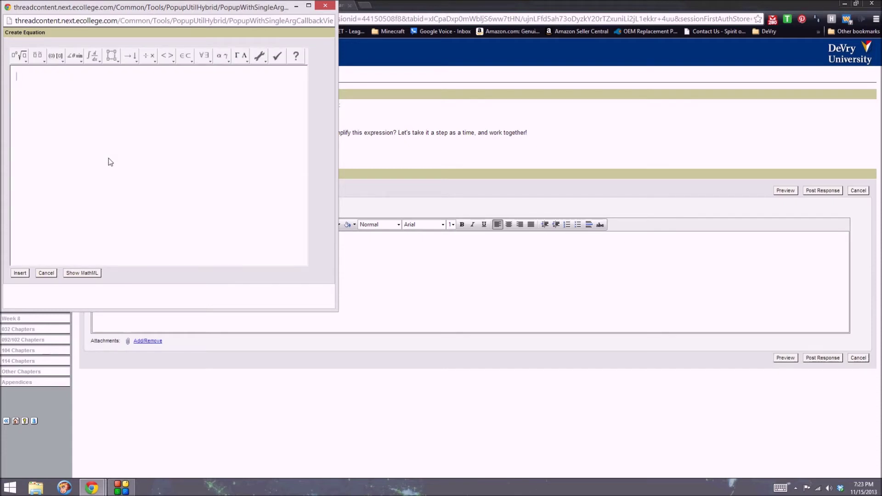
Insert a fraction and enter 2x² + 4xy − in its numerator, using a superscript template for the exponent
click(21, 60)
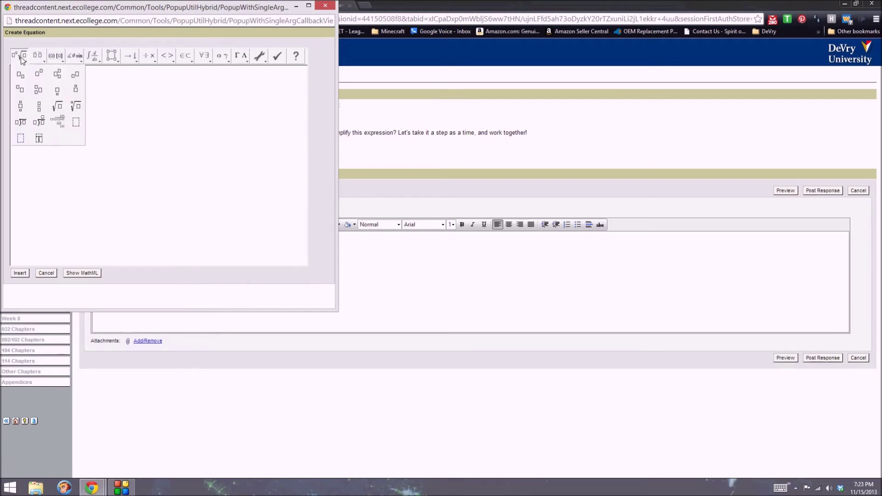
click(41, 111)
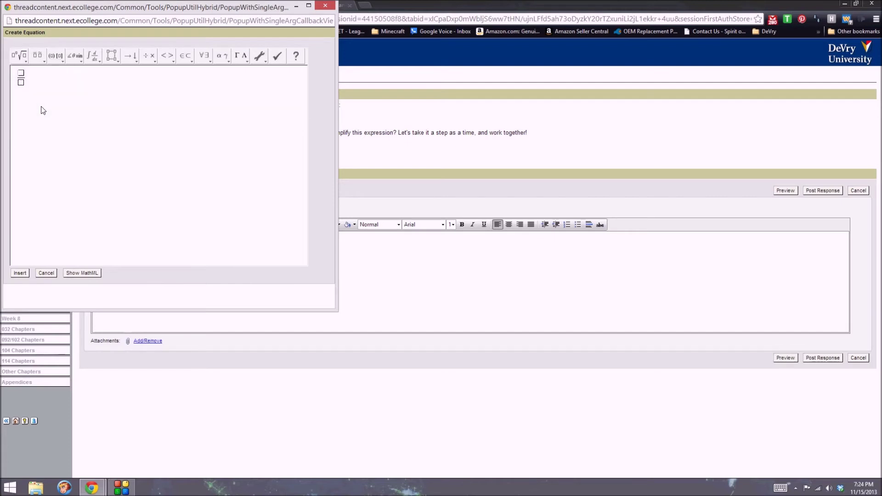
click(22, 84)
click(20, 56)
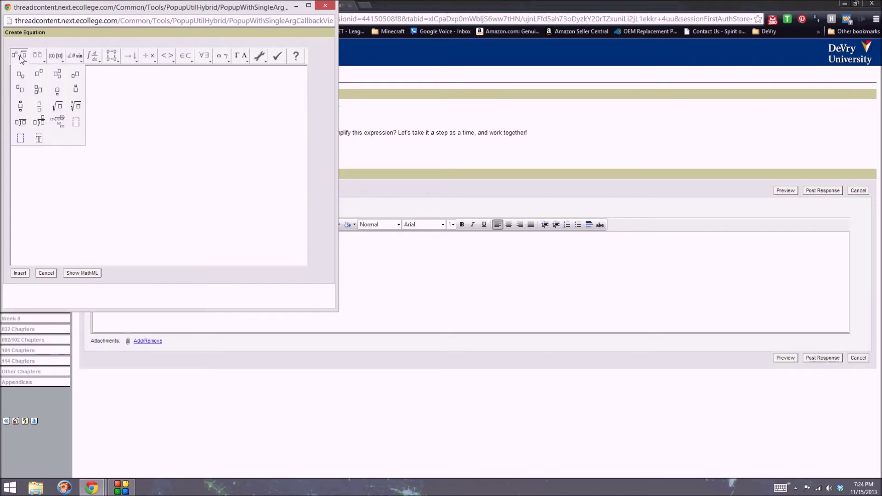
click(41, 76)
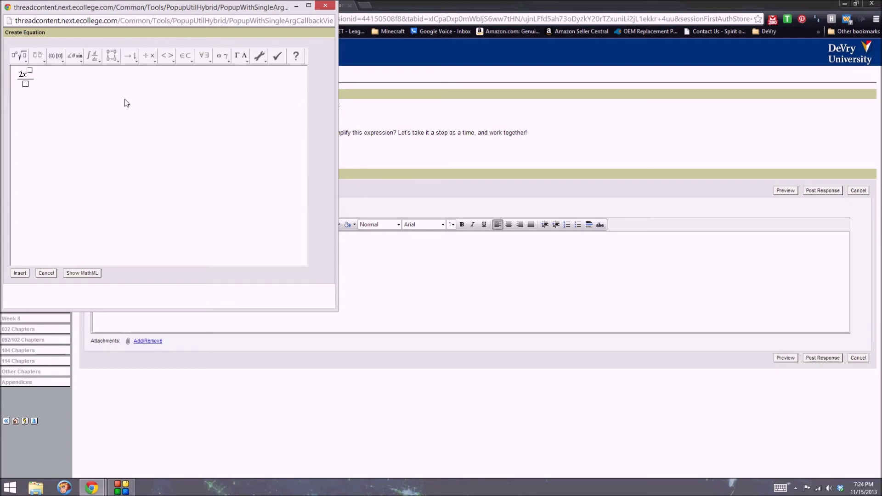
text(2)
key(Right)
text(+)
text(4x)
text(y)
text(-)
Complete the fraction's numerator with y³, using a superscript template
click(25, 59)
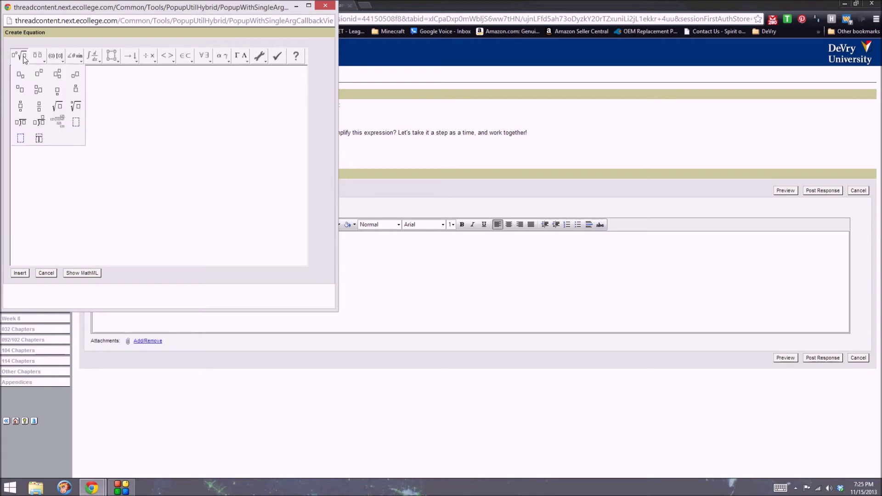
click(25, 59)
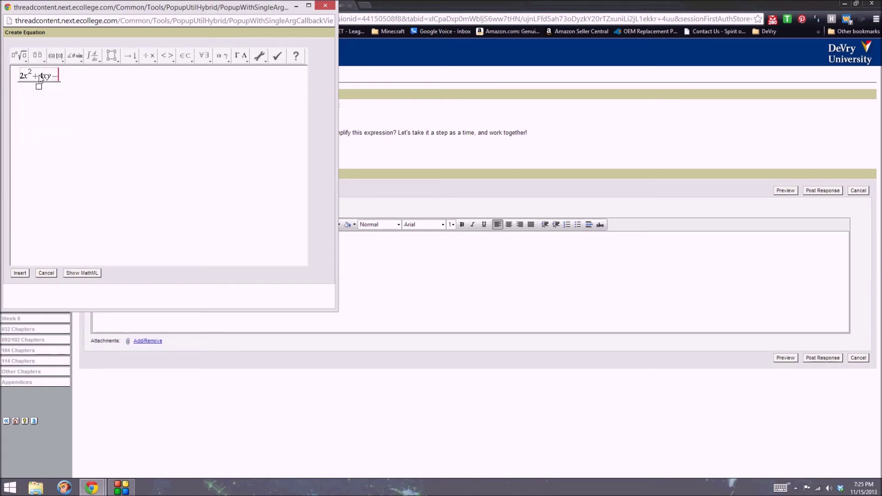
click(21, 60)
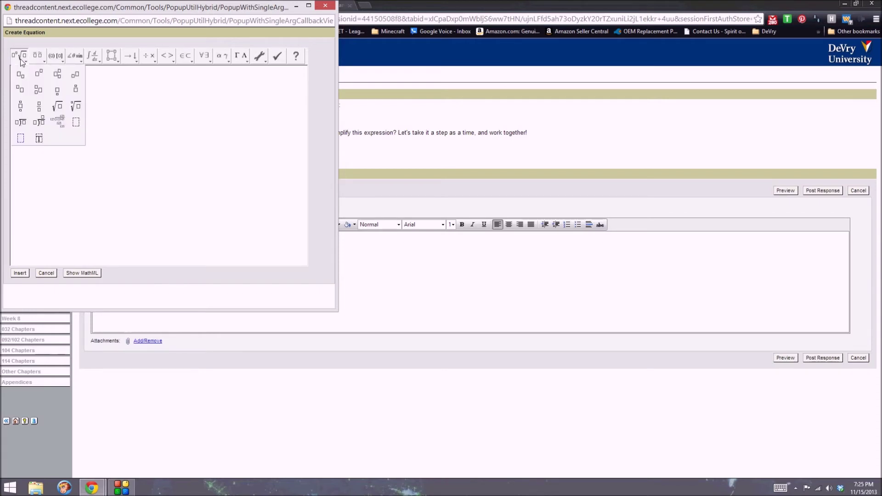
click(39, 75)
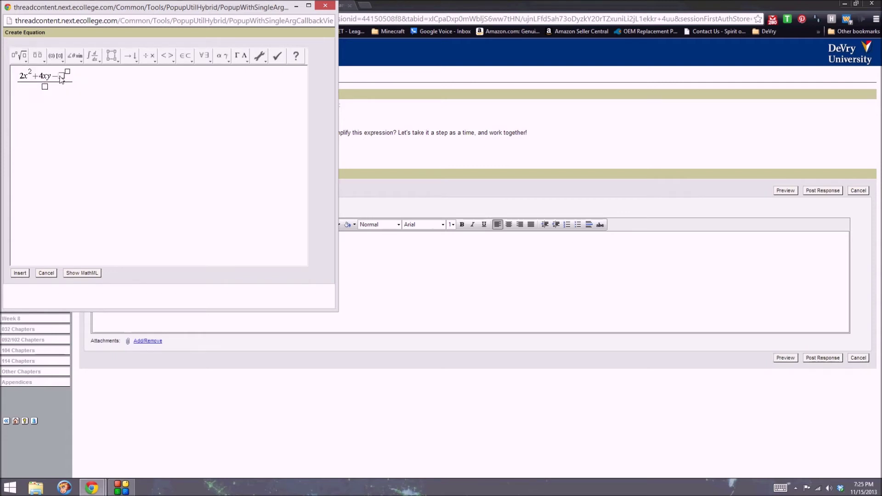
click(60, 78)
text(y^3)
key(Right)
Enter 3x⁴ + 3x − y in the fraction's denominator, using a superscript template for the exponent
key(Tab)
click(24, 56)
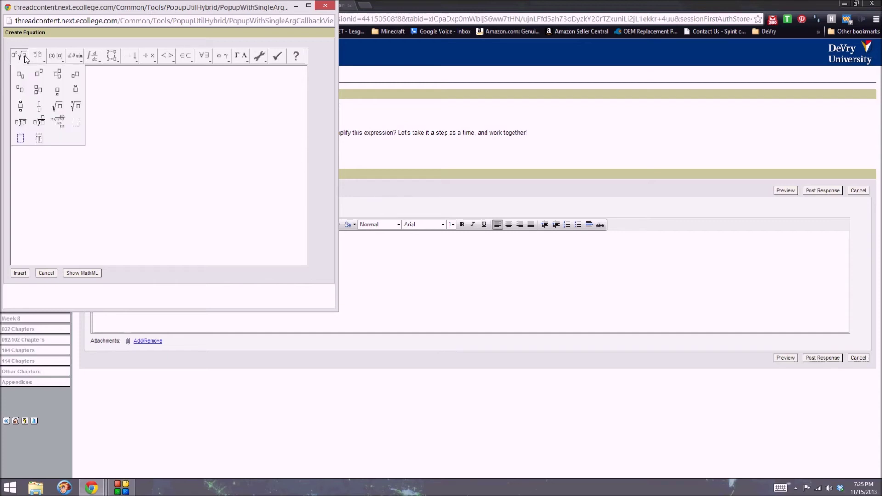
click(39, 76)
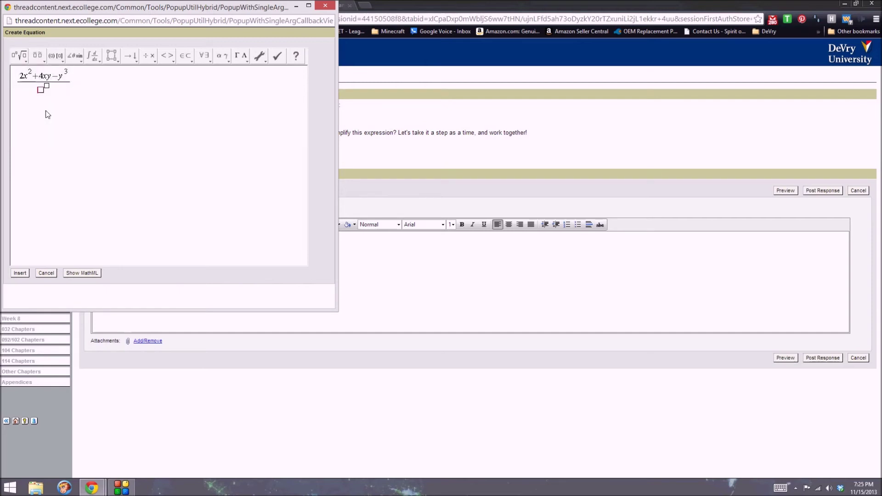
text(3x4)
key(Right)
text(+3x-y)
key(Right)
Delete the whole equation and undo the deletion
key(ctrl+a)
key(Delete)
key(ctrl+z)
Add the text DividedBy and an empty fraction template after the first fraction, and start a new line in the equation
key(Right)
text(Divide)
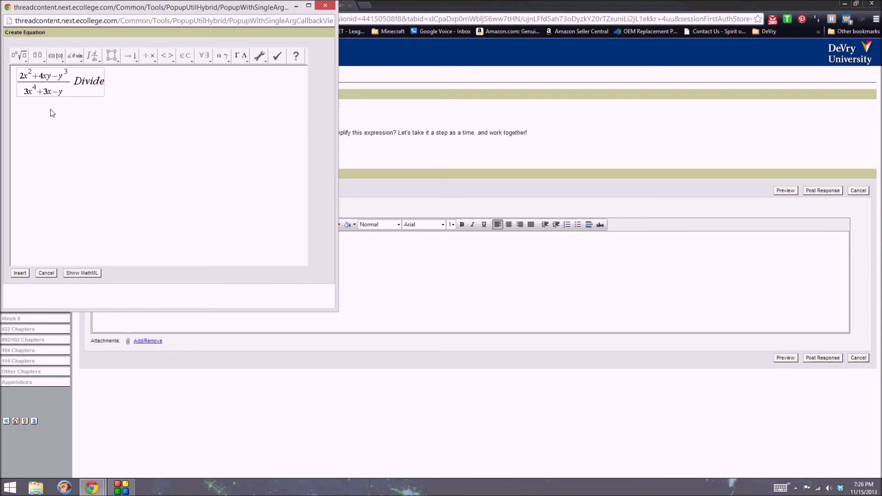
text(dBy)
click(25, 55)
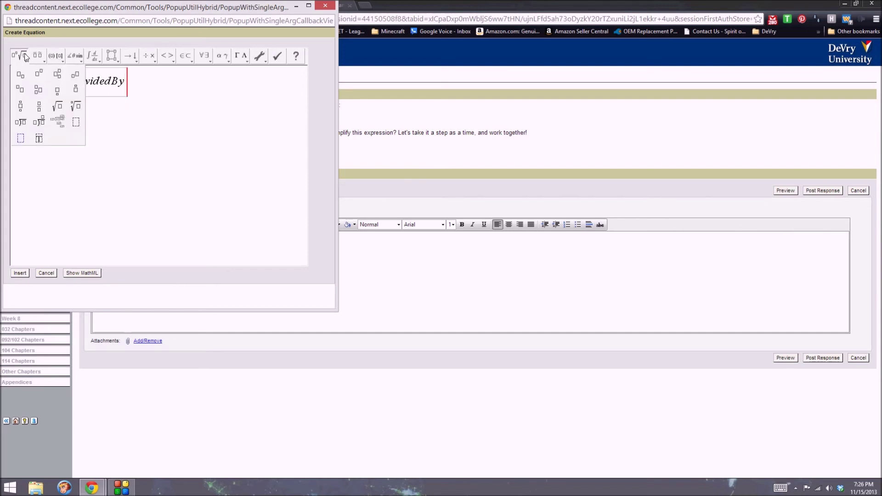
click(39, 107)
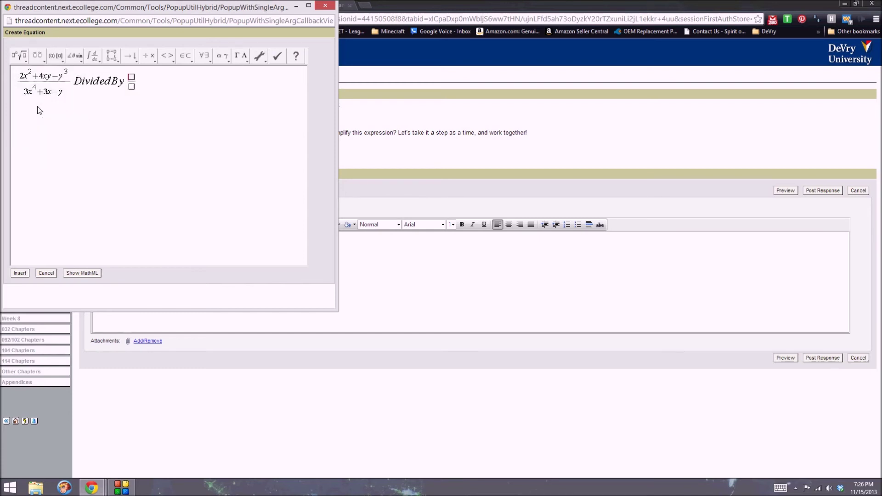
click(134, 87)
key(Return)
click(22, 56)
Insert the finished equation into the response, view more information on the security warning and allow the site to access the application
click(20, 273)
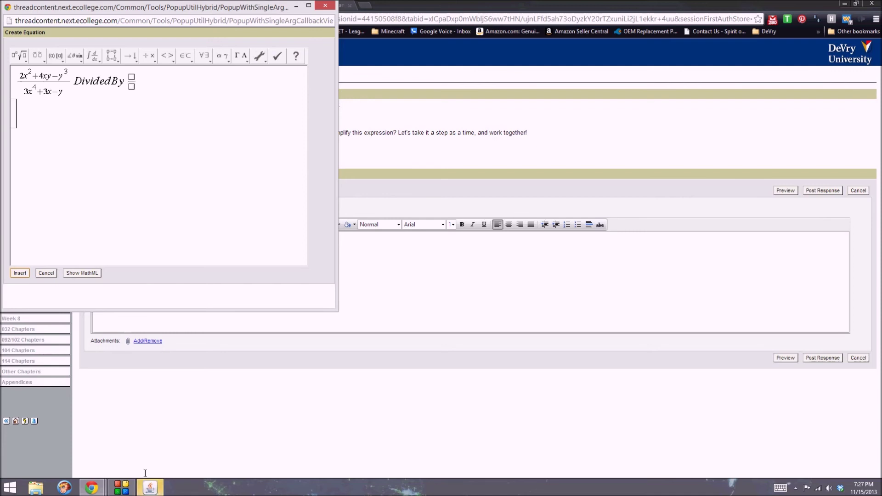
mouse_move(149, 490)
click(150, 439)
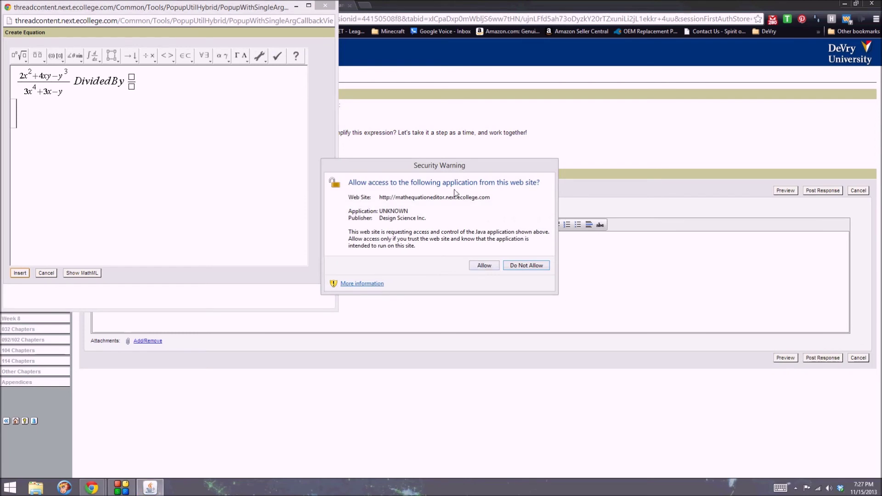
click(361, 282)
click(513, 299)
click(489, 266)
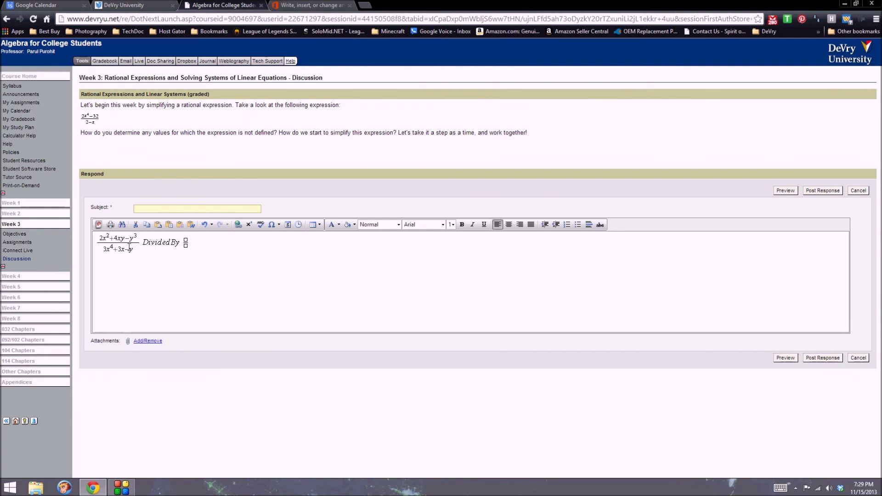
Place the cursor after the inserted equation in the response body and start a new line
key(ctrl+a)
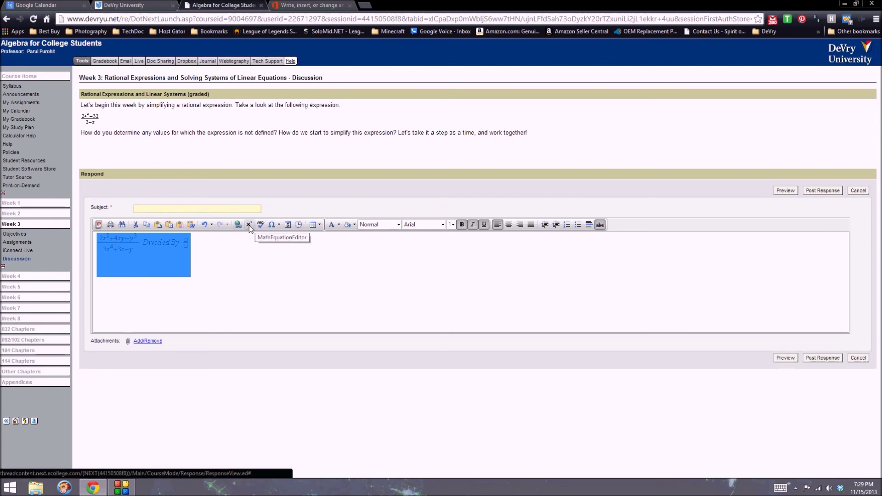
click(205, 250)
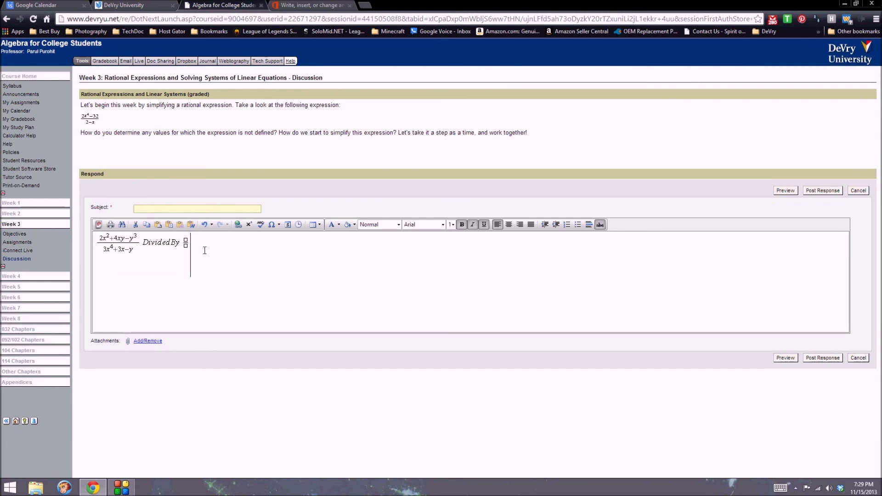
key(Return)
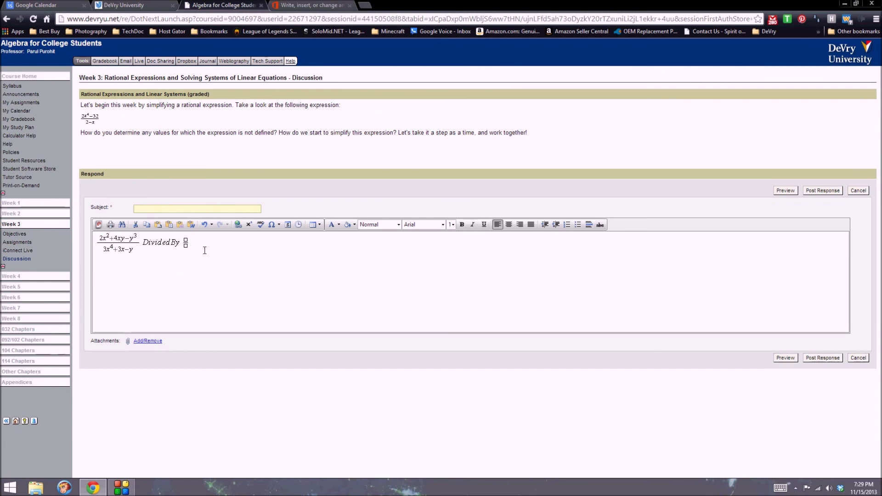